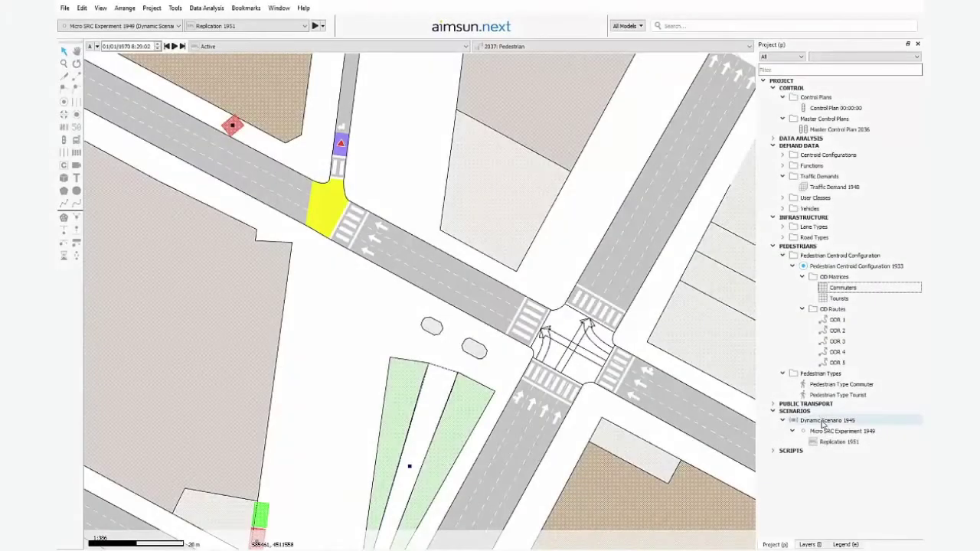
# Review the dynamic scenario, its traffic demand and the micro experiment settings
pyautogui.doubleClick(824, 421)
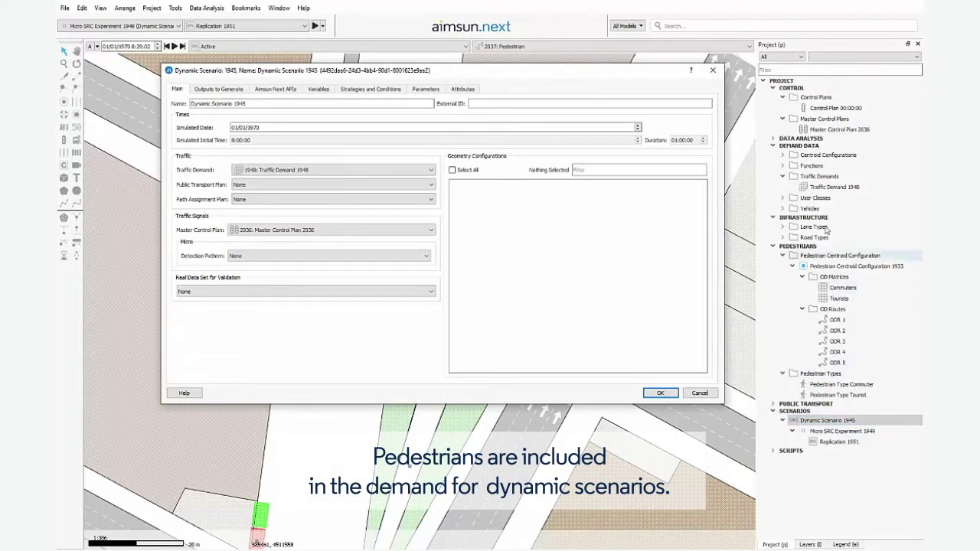
pyautogui.doubleClick(831, 187)
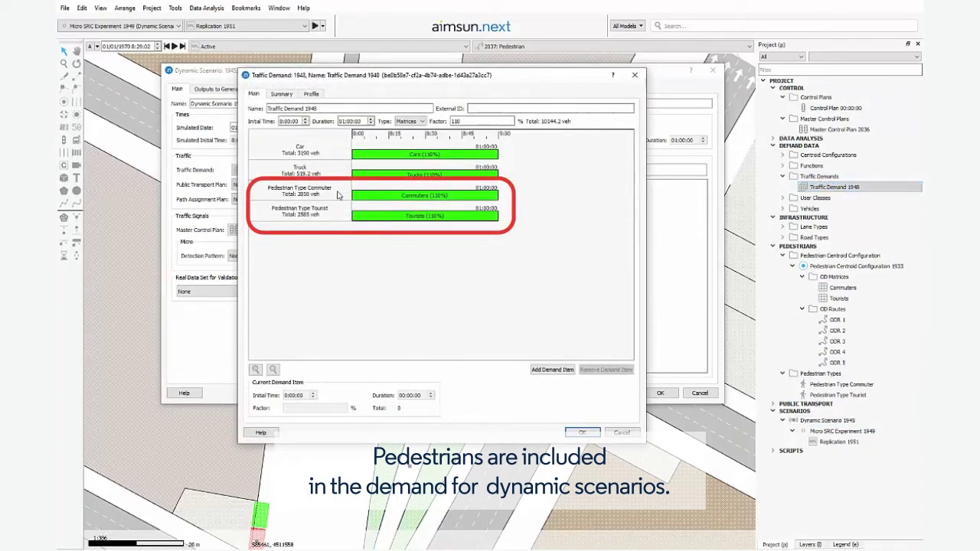
pyautogui.click(582, 432)
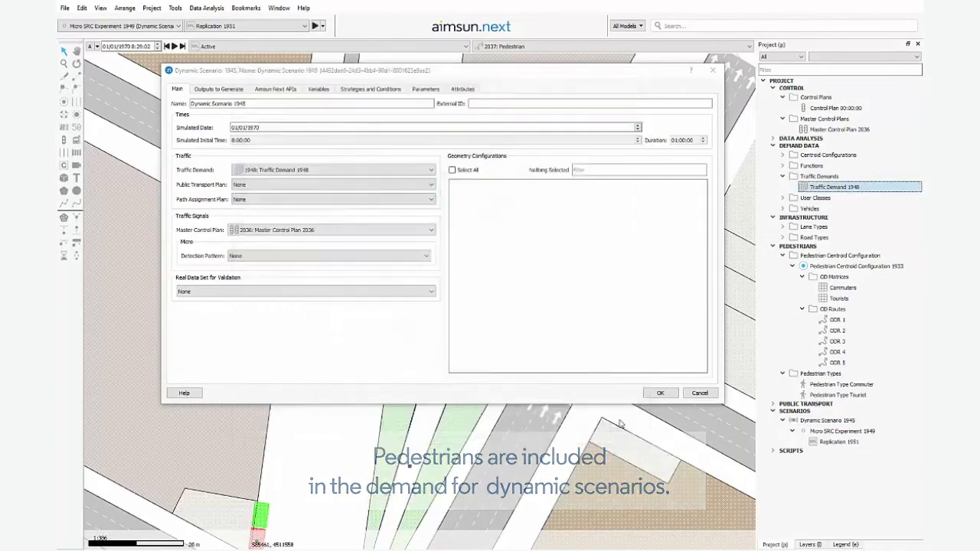
pyautogui.click(658, 392)
pyautogui.doubleClick(840, 432)
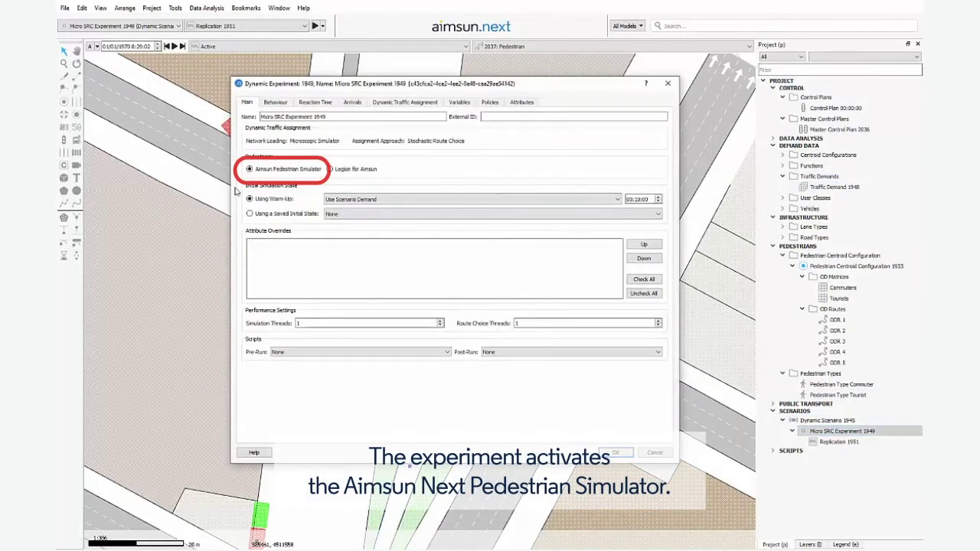
pyautogui.click(619, 453)
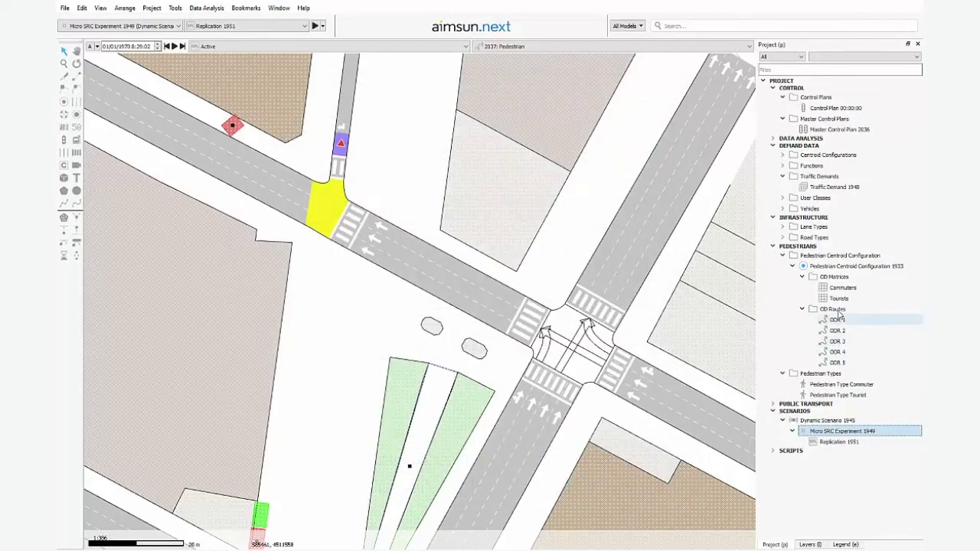
# Check the Commuters OD matrix's 500 trips from Herald Sq Station to 2061
pyautogui.doubleClick(842, 288)
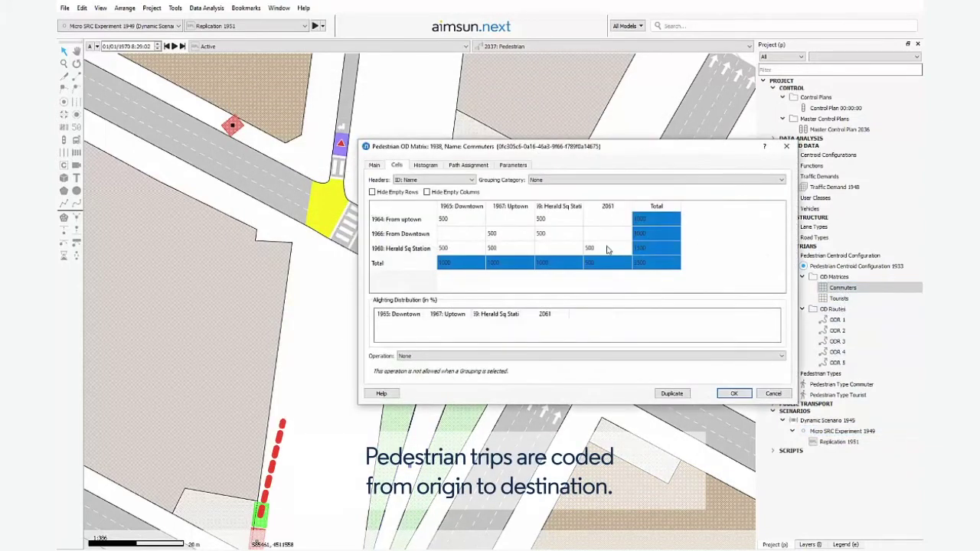
pyautogui.click(607, 250)
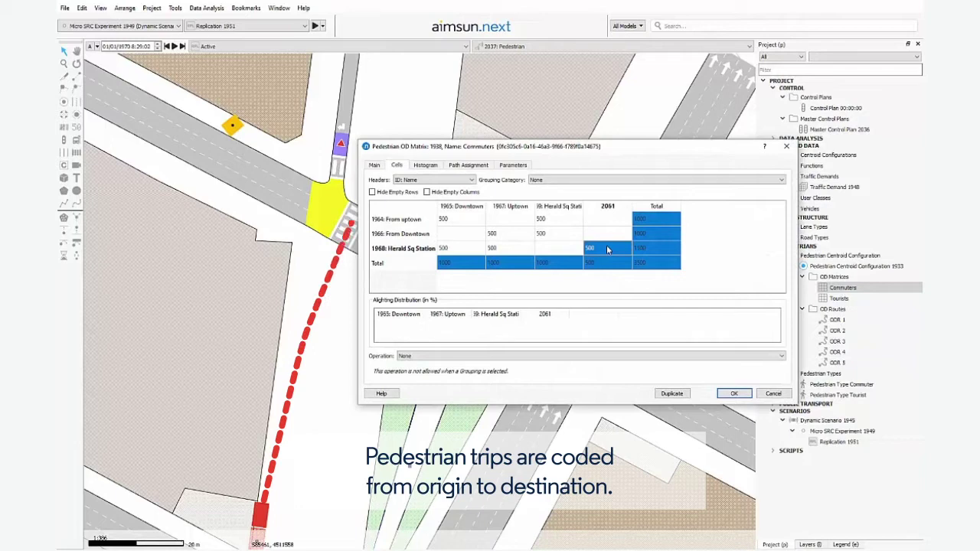
pyautogui.click(745, 395)
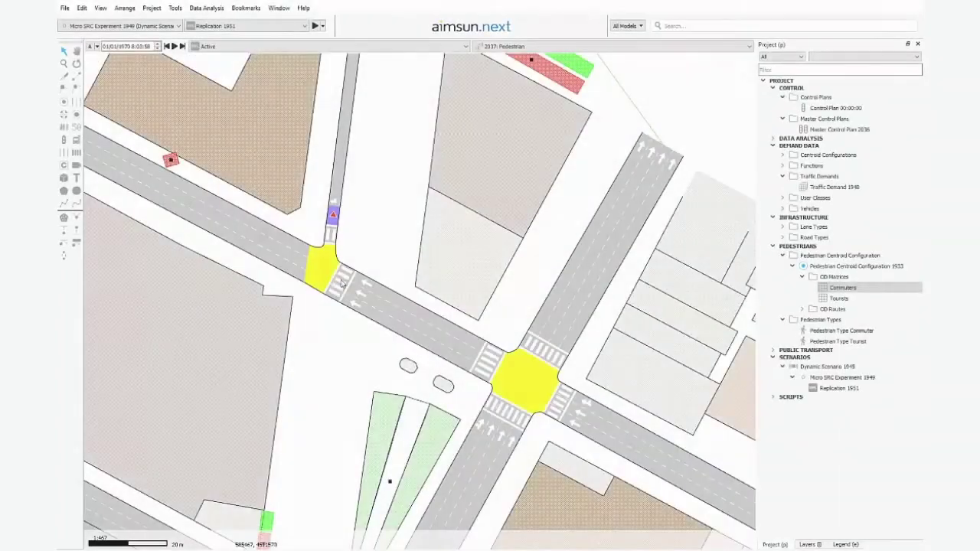
# Inspect the upper-left junction's Signal 2 - Yield group turns and crossing
pyautogui.doubleClick(320, 279)
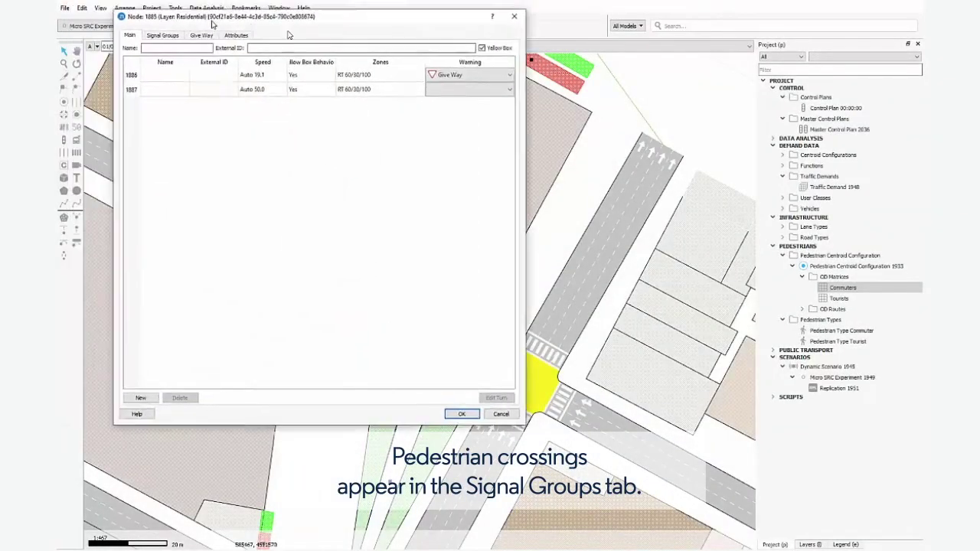
pyautogui.moveTo(163, 11); pyautogui.dragTo(513, 44)
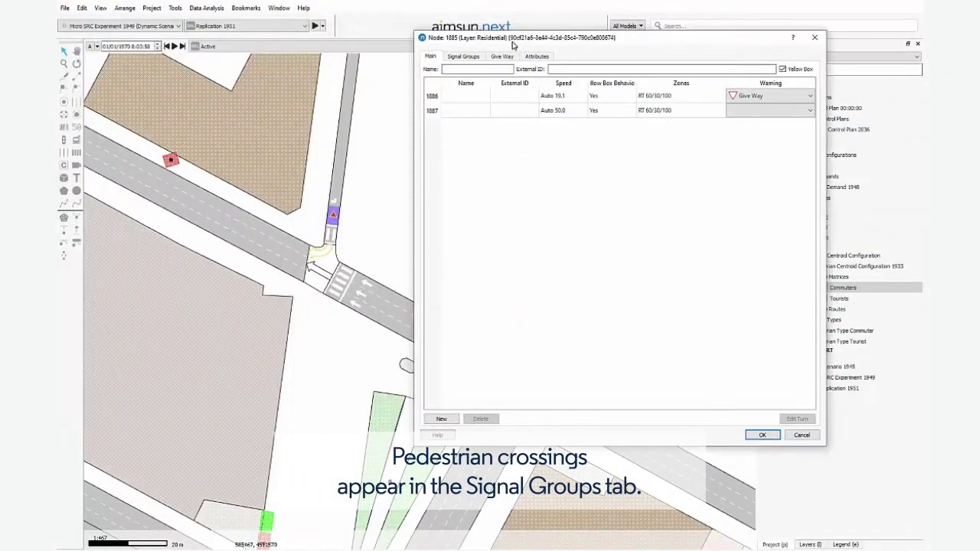
pyautogui.click(460, 58)
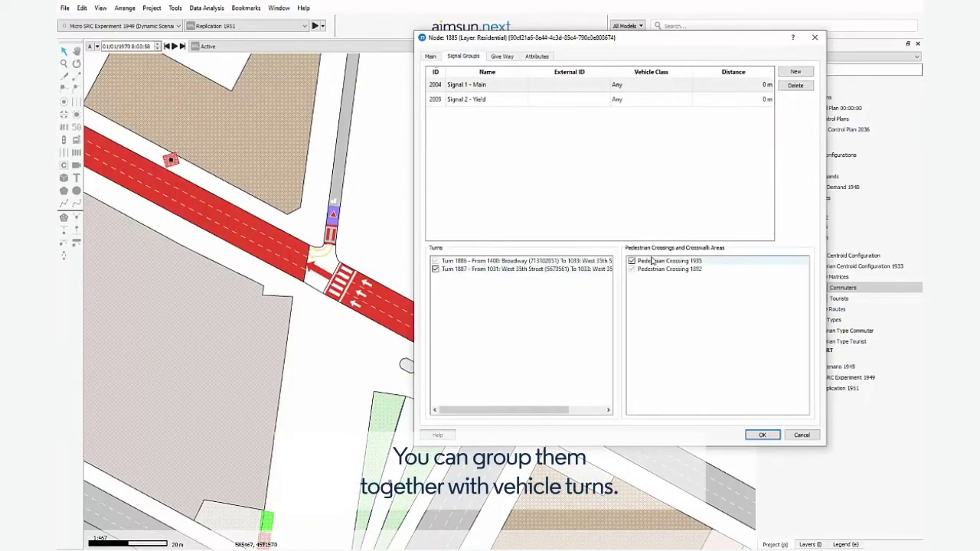
pyautogui.click(481, 99)
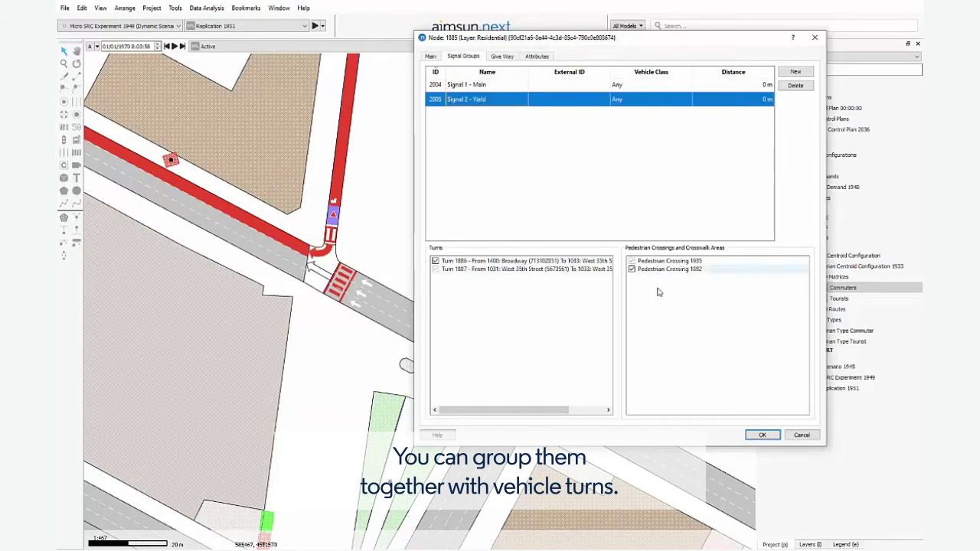
pyautogui.click(773, 438)
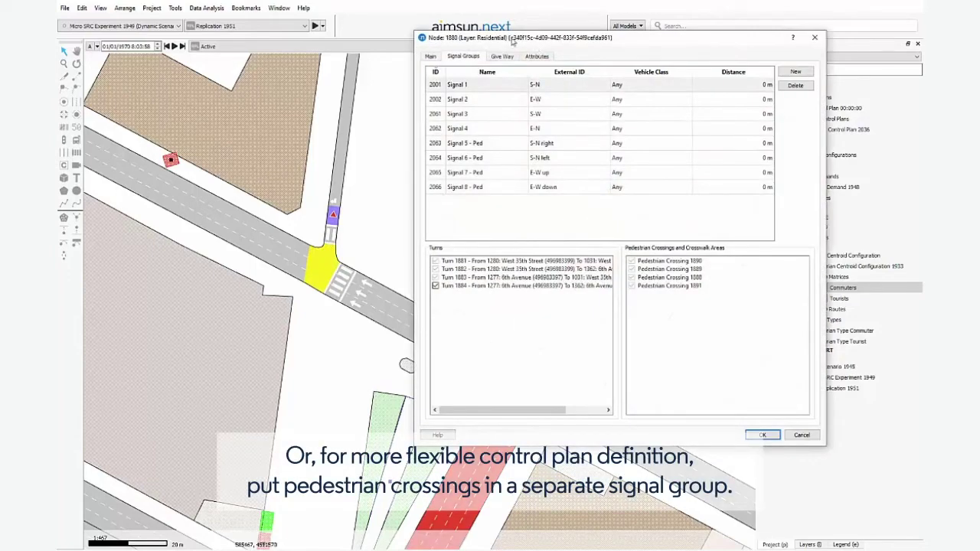
# Review the larger intersection's signal groups 2 through 8, including pedestrian crossings
pyautogui.moveTo(501, 34); pyautogui.dragTo(147, 3)
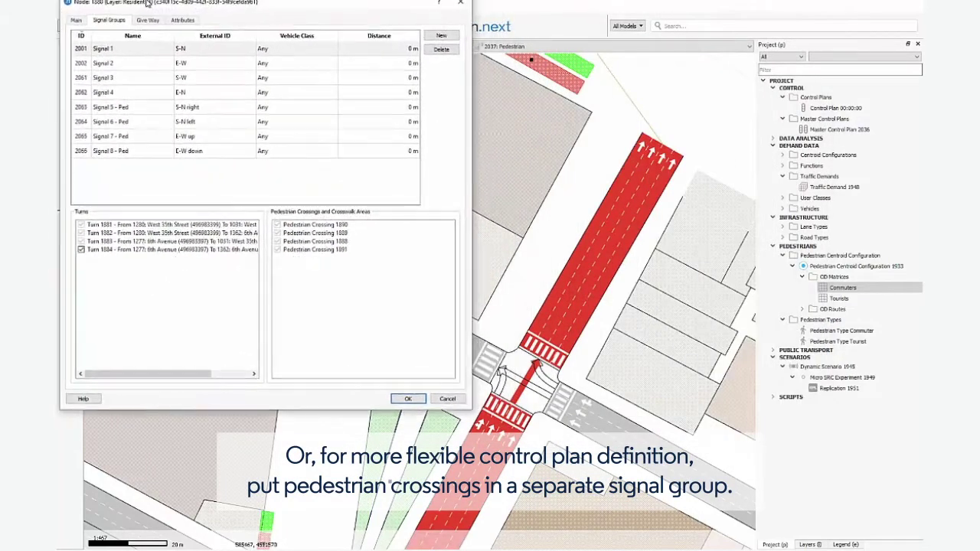
pyautogui.click(144, 68)
pyautogui.click(147, 81)
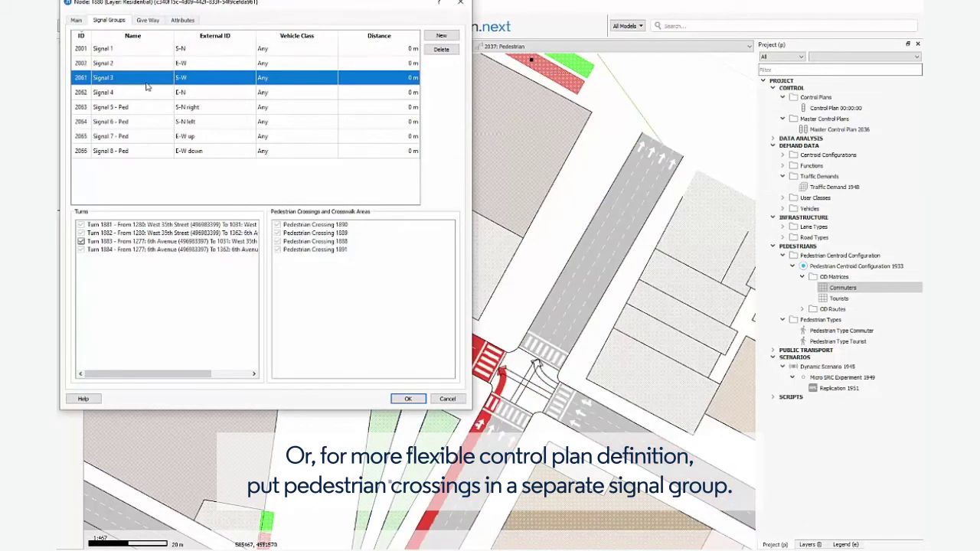
pyautogui.click(152, 95)
pyautogui.click(151, 108)
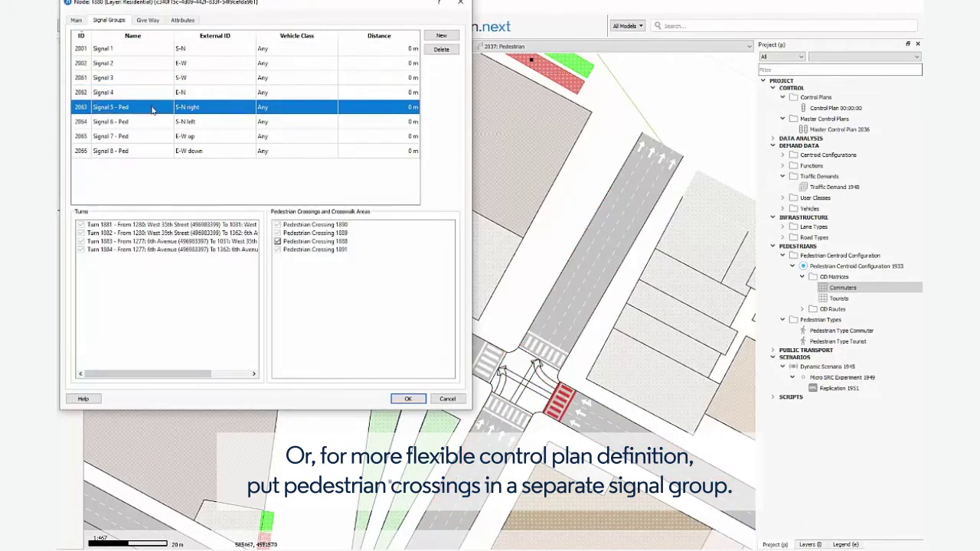
pyautogui.click(152, 122)
pyautogui.click(153, 139)
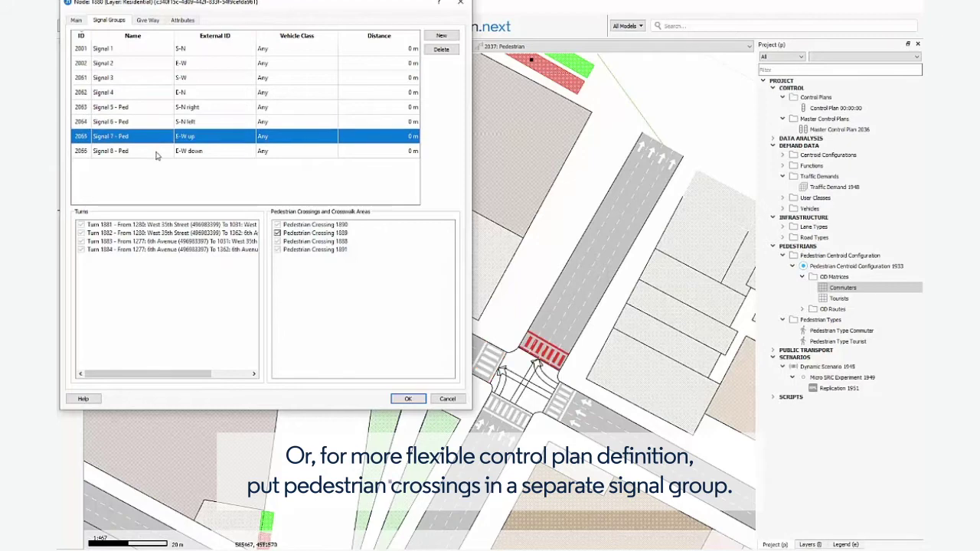
pyautogui.click(156, 152)
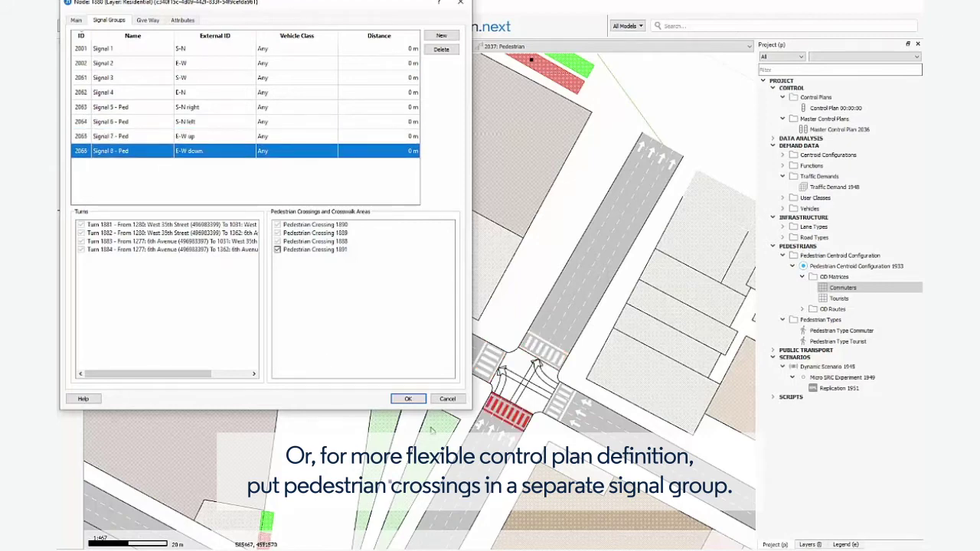
pyautogui.click(407, 399)
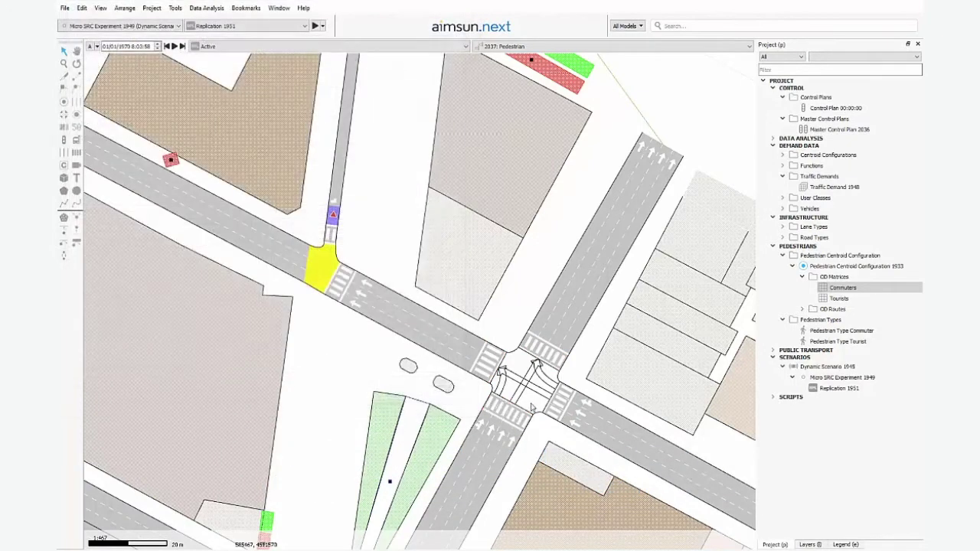
# Review which signals are green in each phase of the larger intersection's control plan
pyautogui.rightClick(543, 402)
pyautogui.moveTo(606, 411)
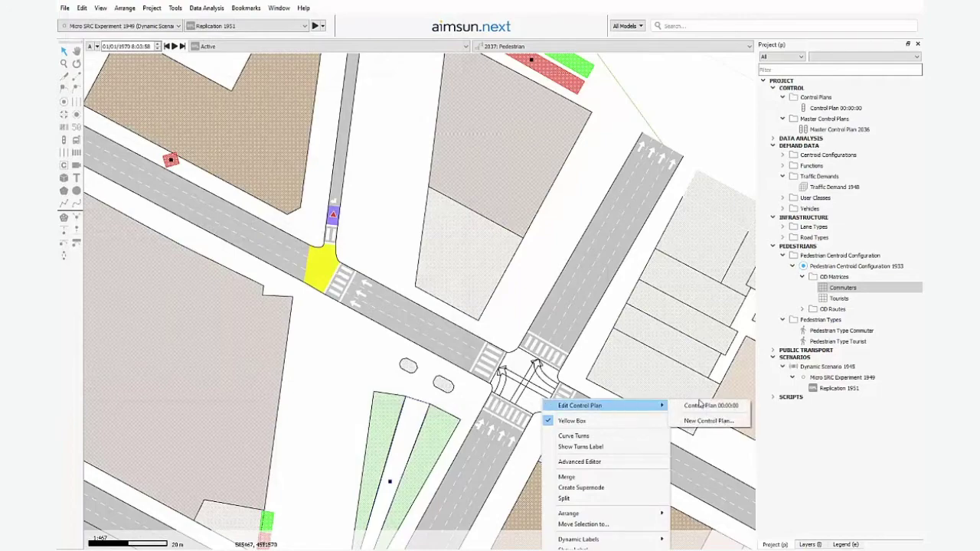
pyautogui.click(703, 407)
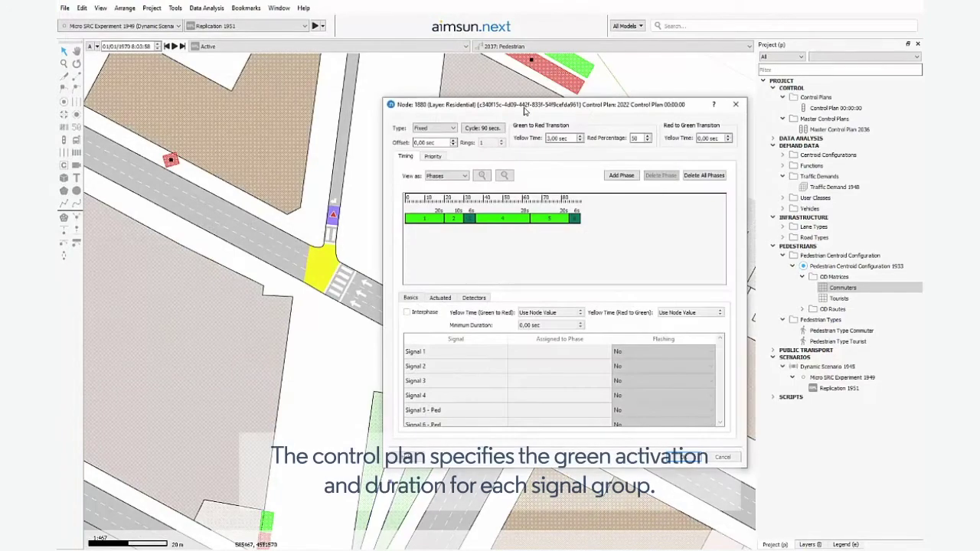
pyautogui.moveTo(501, 106); pyautogui.dragTo(212, 56)
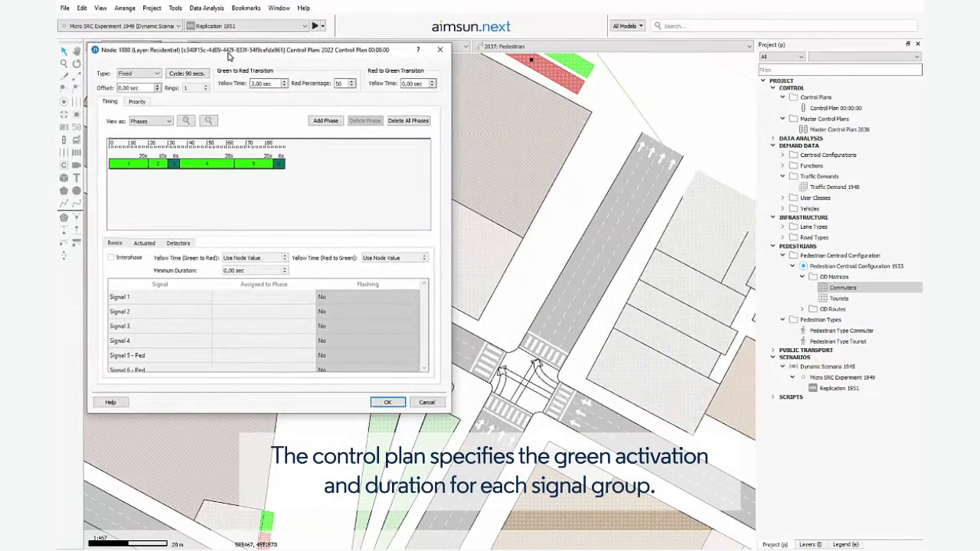
pyautogui.click(130, 167)
pyautogui.click(159, 167)
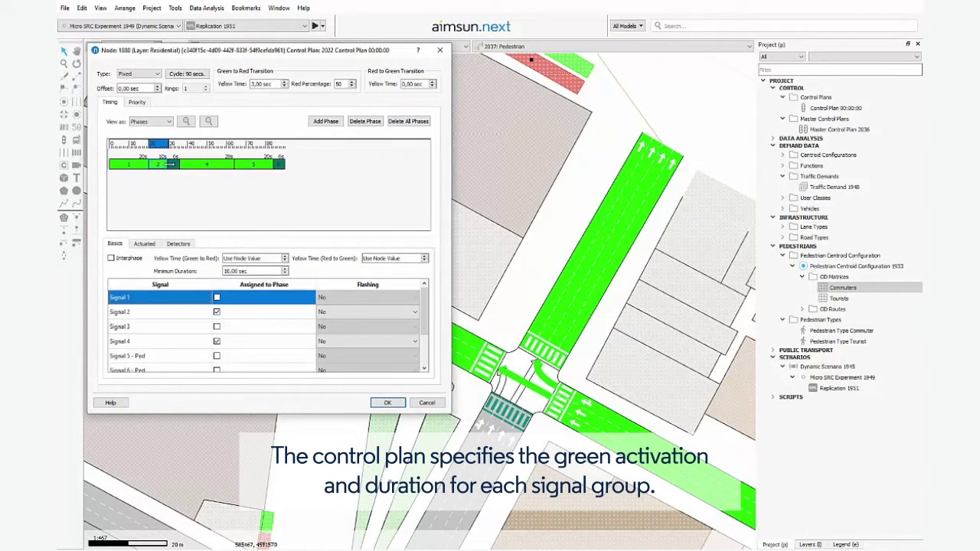
pyautogui.click(204, 168)
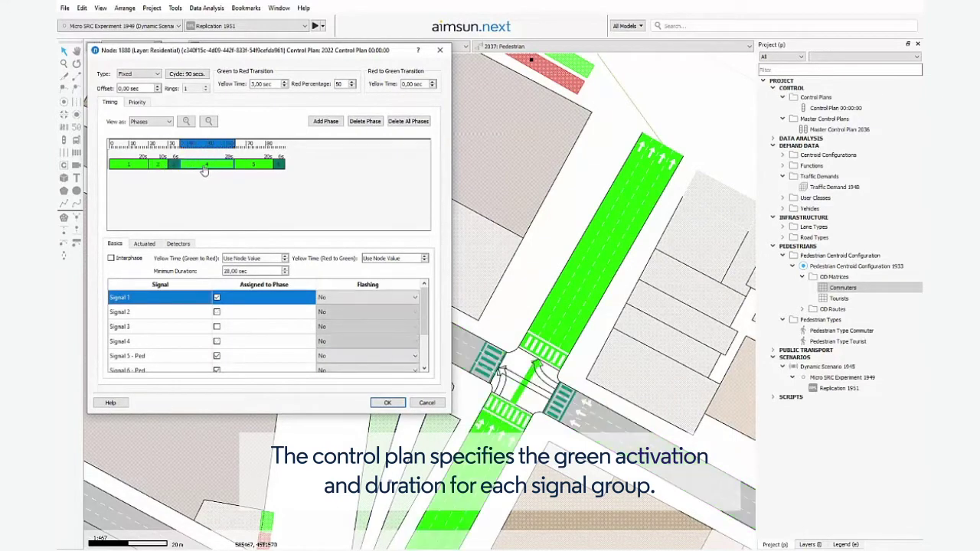
pyautogui.click(266, 168)
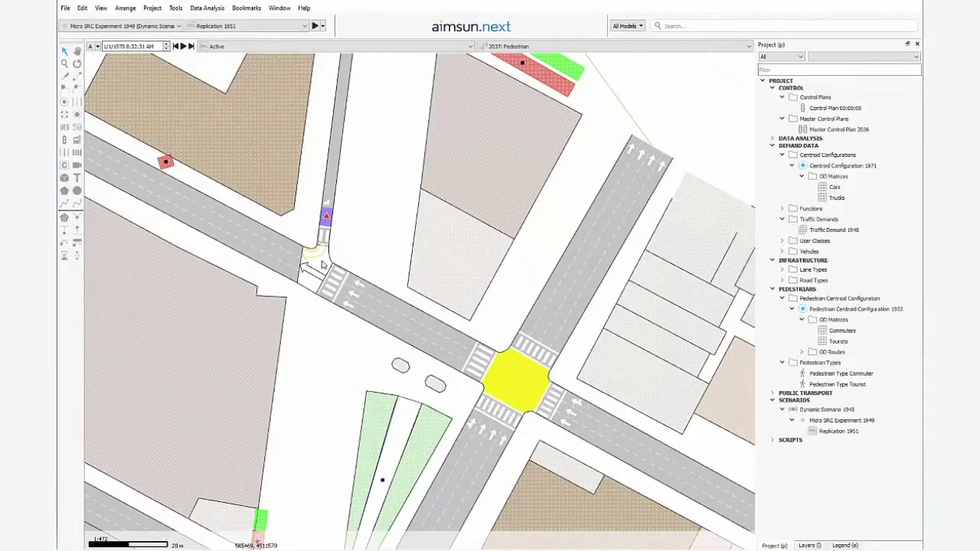
# In the upper-left junction's plan, add a ~45 s phase 1 with Signal 1 - Main, Recall Max
pyautogui.rightClick(320, 260)
pyautogui.moveTo(350, 268)
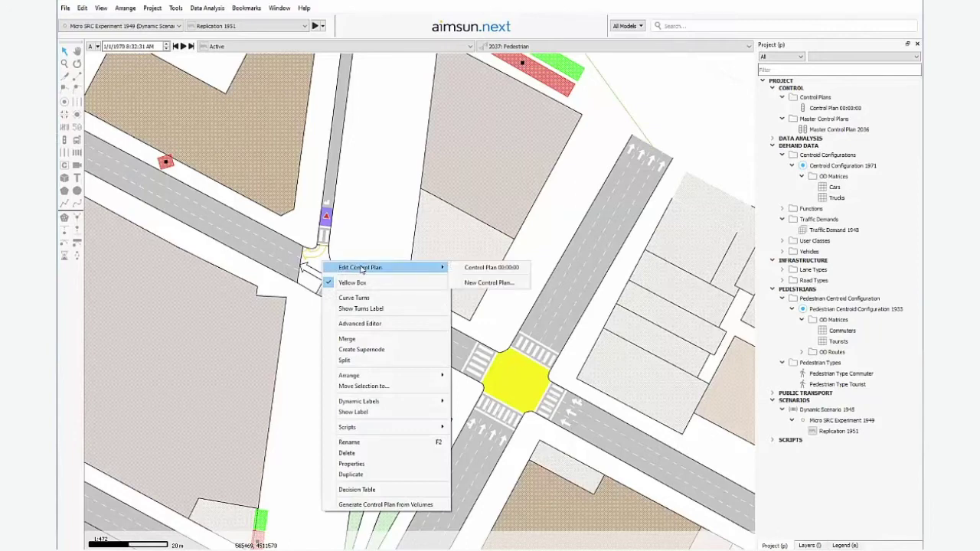
pyautogui.click(483, 268)
pyautogui.click(698, 186)
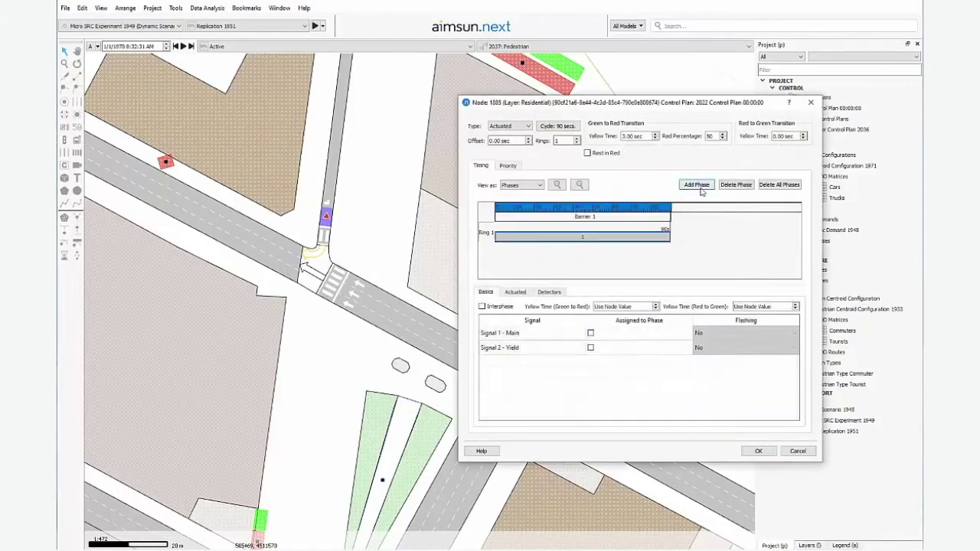
pyautogui.moveTo(668, 238); pyautogui.dragTo(567, 242)
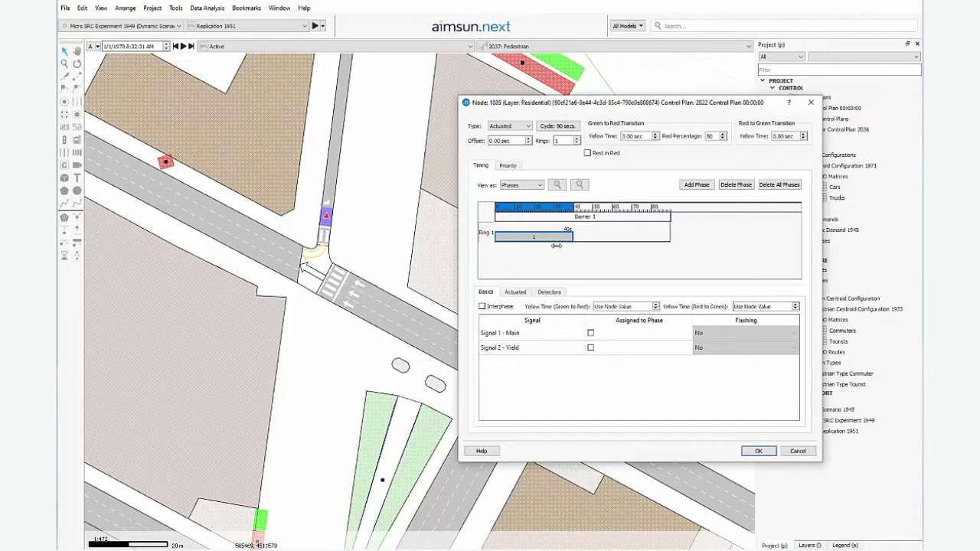
pyautogui.click(595, 337)
pyautogui.click(591, 334)
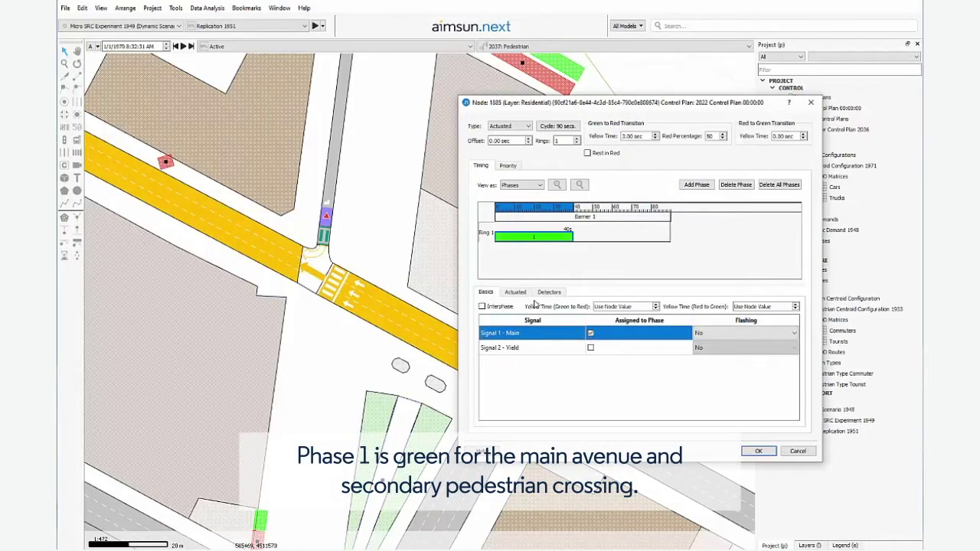
pyautogui.click(514, 293)
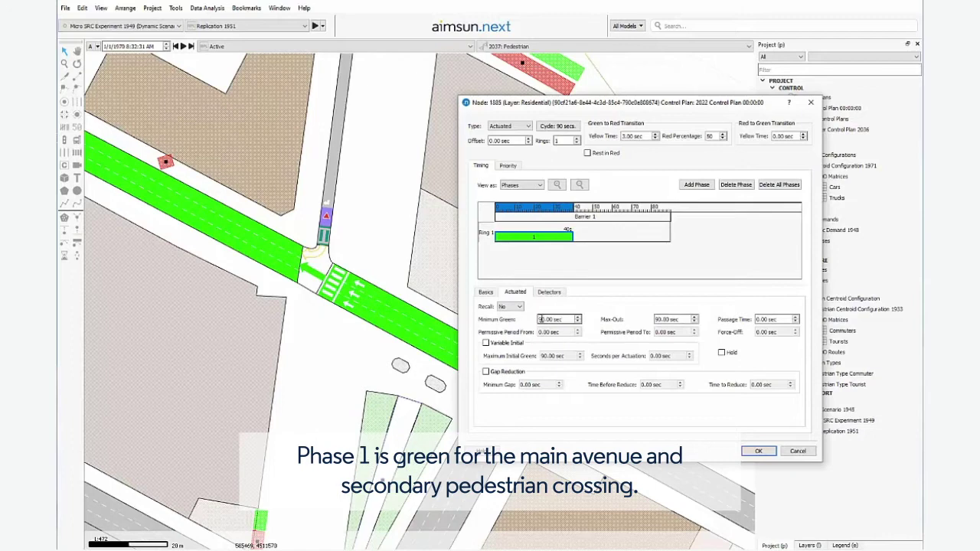
pyautogui.click(511, 306)
pyautogui.click(507, 325)
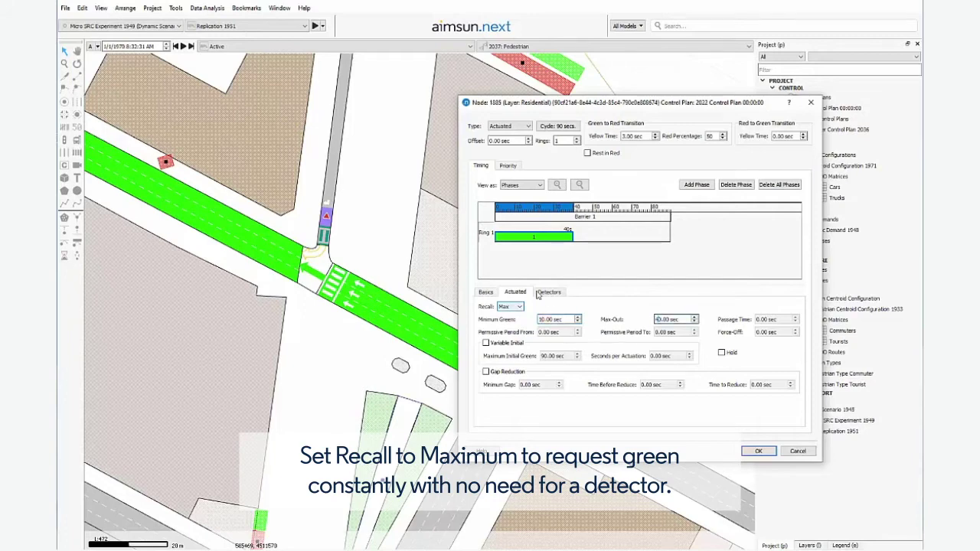
# Add phases 2–4, giving phase 3 Signal 2 - Yield, passage time 3 and detector 1060
pyautogui.moveTo(574, 237)
pyautogui.mouseDown()
pyautogui.moveTo(670, 237)
pyautogui.moveTo(569, 236)
pyautogui.mouseUp()
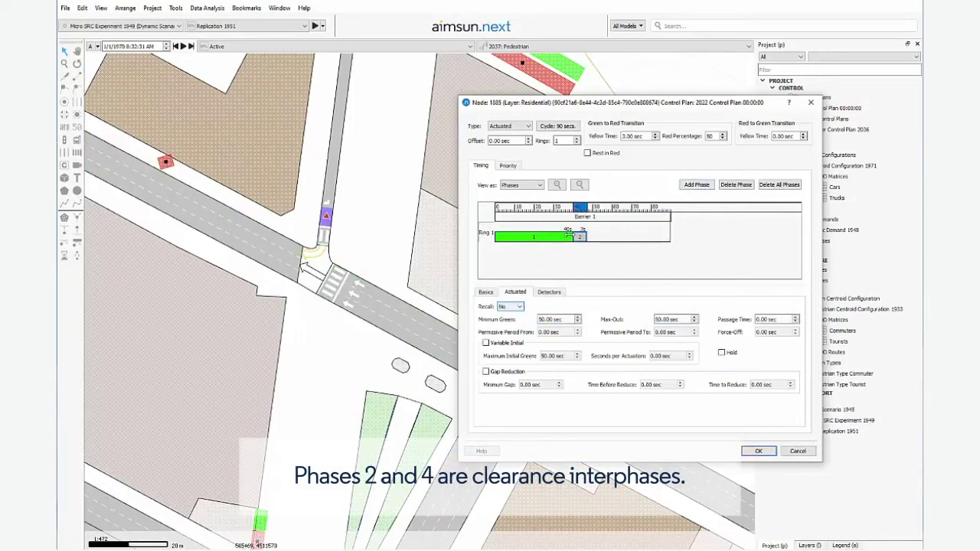
pyautogui.click(490, 294)
pyautogui.click(694, 186)
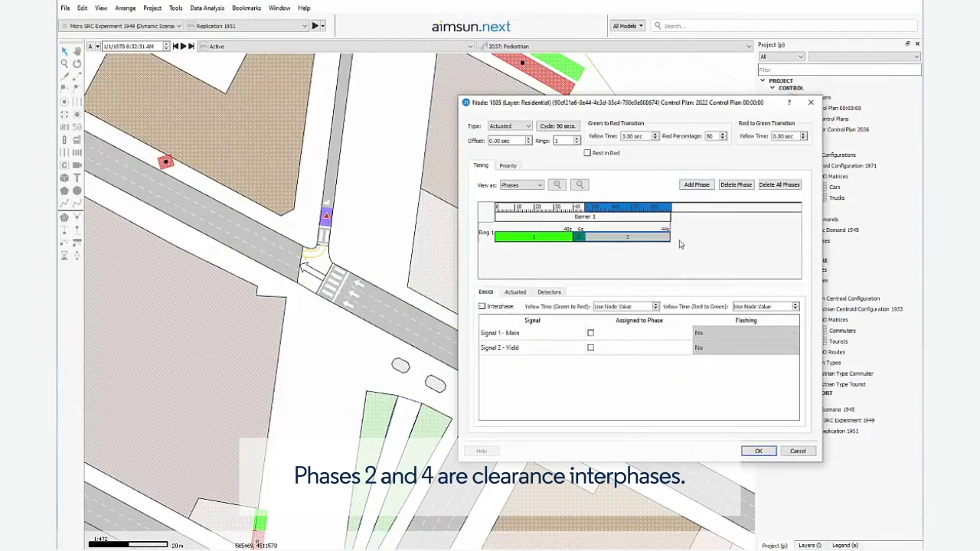
pyautogui.click(687, 187)
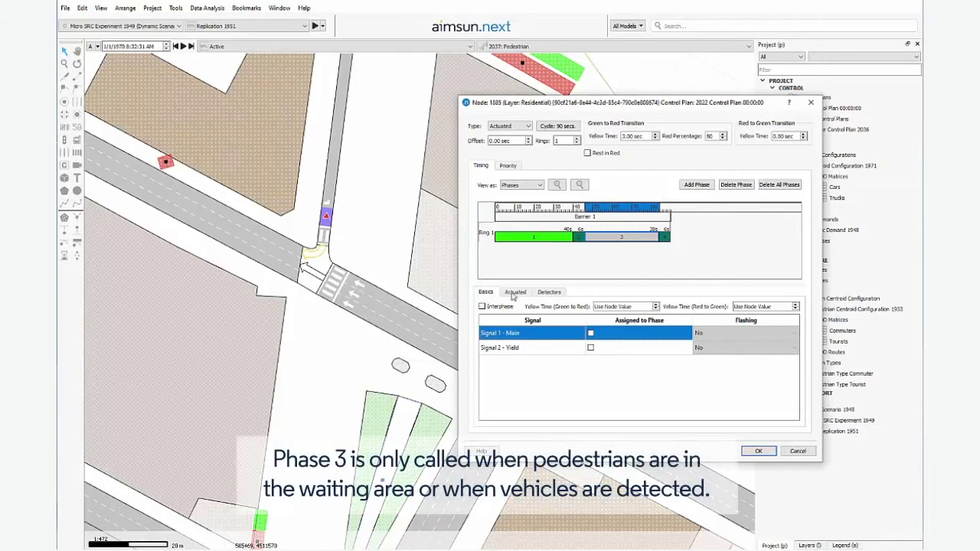
pyautogui.click(591, 348)
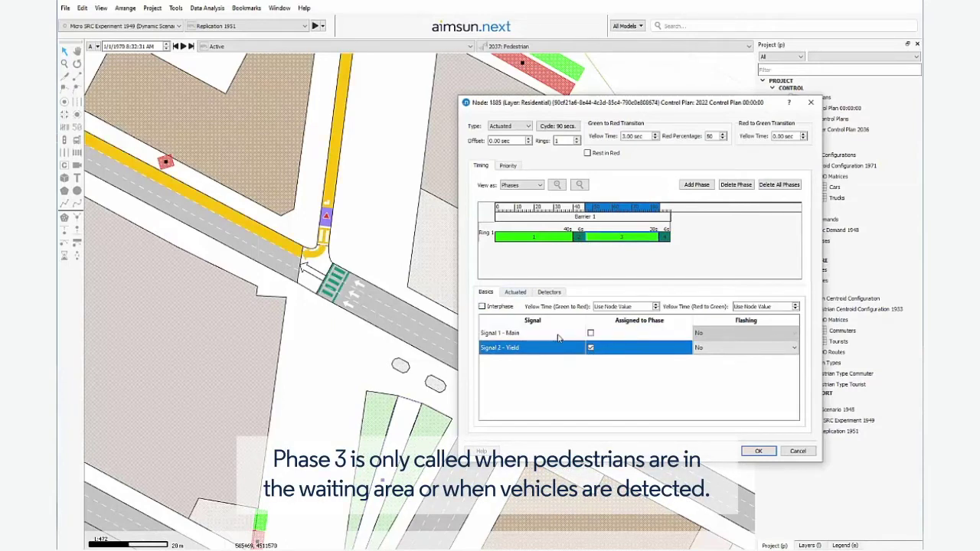
pyautogui.click(511, 293)
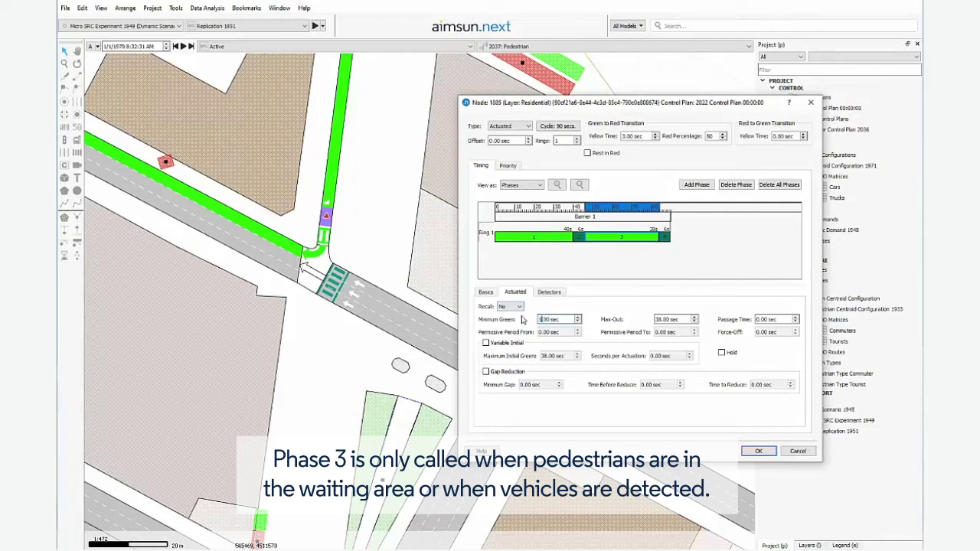
pyautogui.write('3')
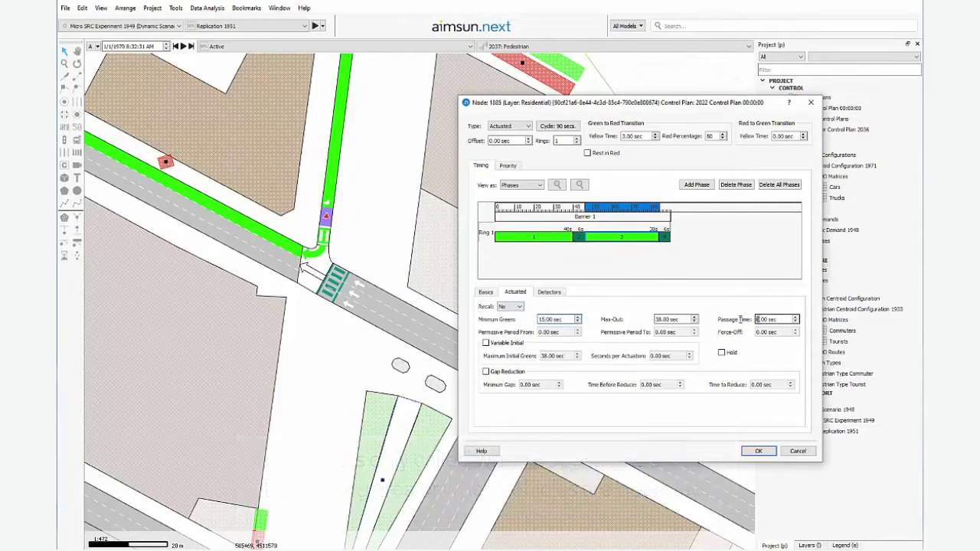
pyautogui.click(548, 293)
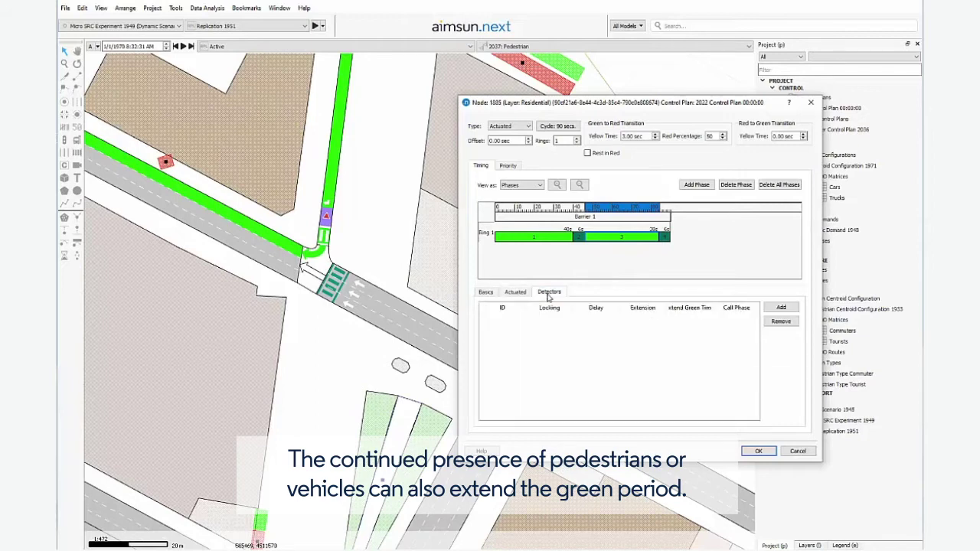
pyautogui.click(781, 307)
pyautogui.click(326, 219)
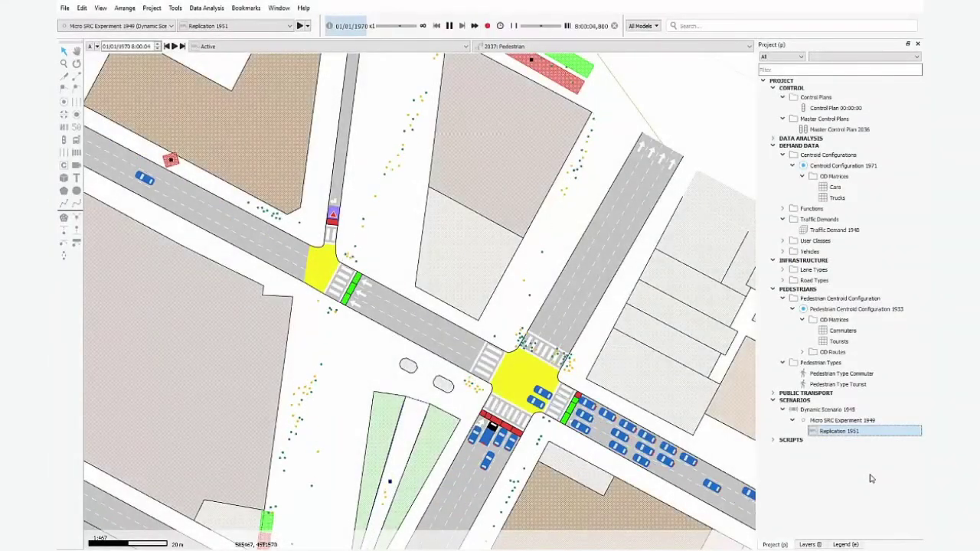
pyautogui.click(552, 377)
pyautogui.doubleClick(552, 377)
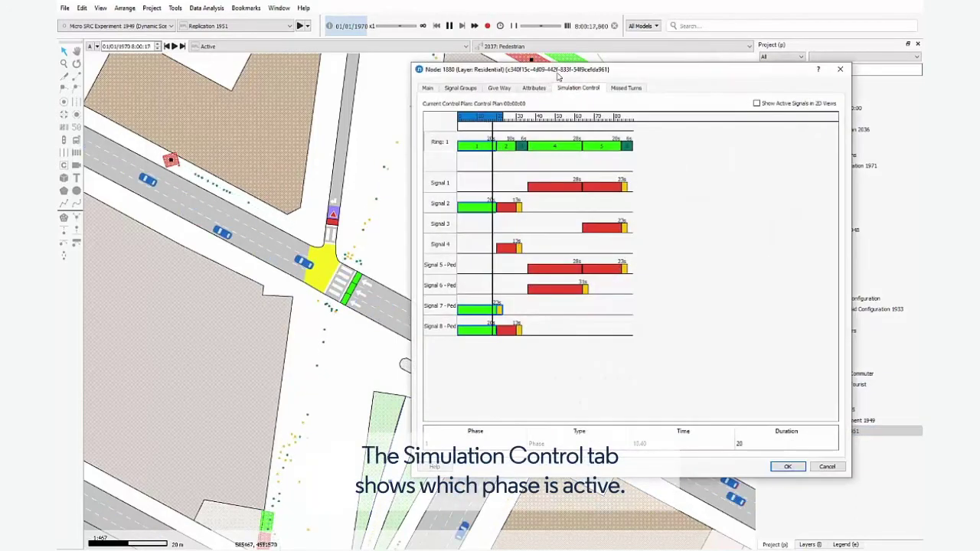
pyautogui.moveTo(561, 72); pyautogui.dragTo(224, 50)
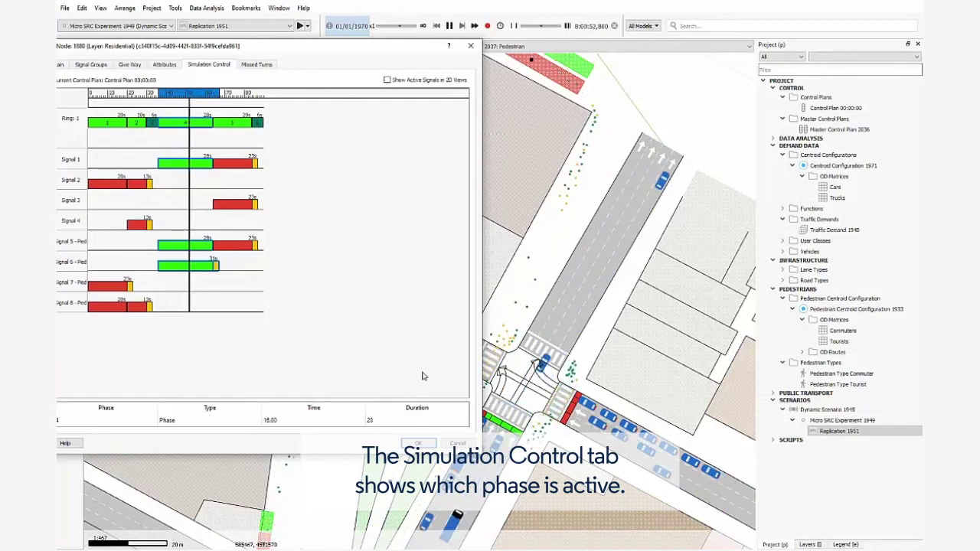
pyautogui.click(413, 444)
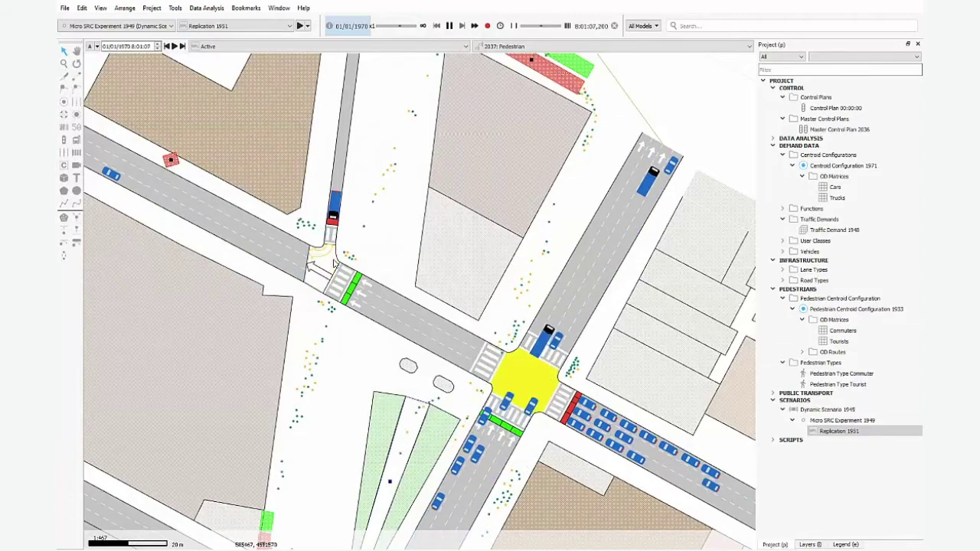
# Review node 1885's live signal timing, close it, and stop the simulation
pyautogui.doubleClick(526, 378)
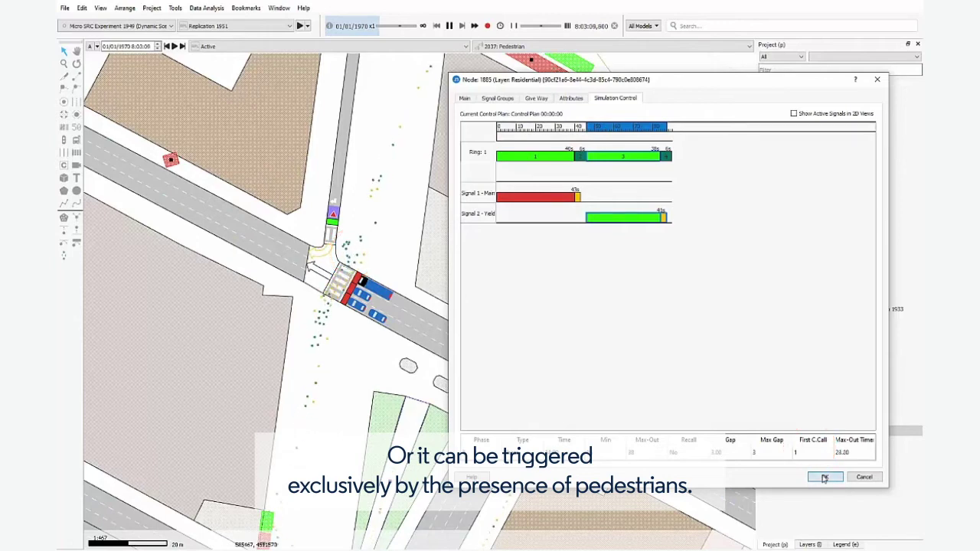
pyautogui.click(825, 478)
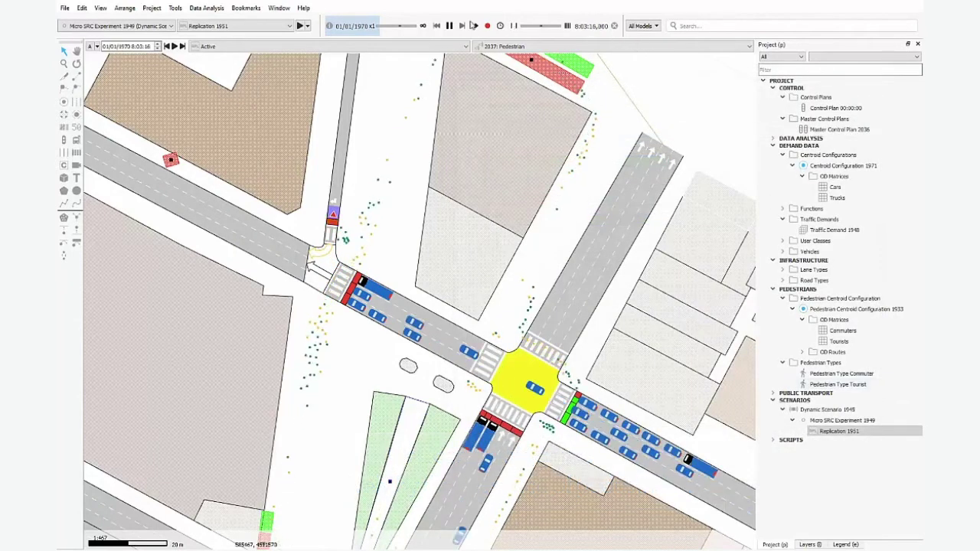
pyautogui.click(614, 27)
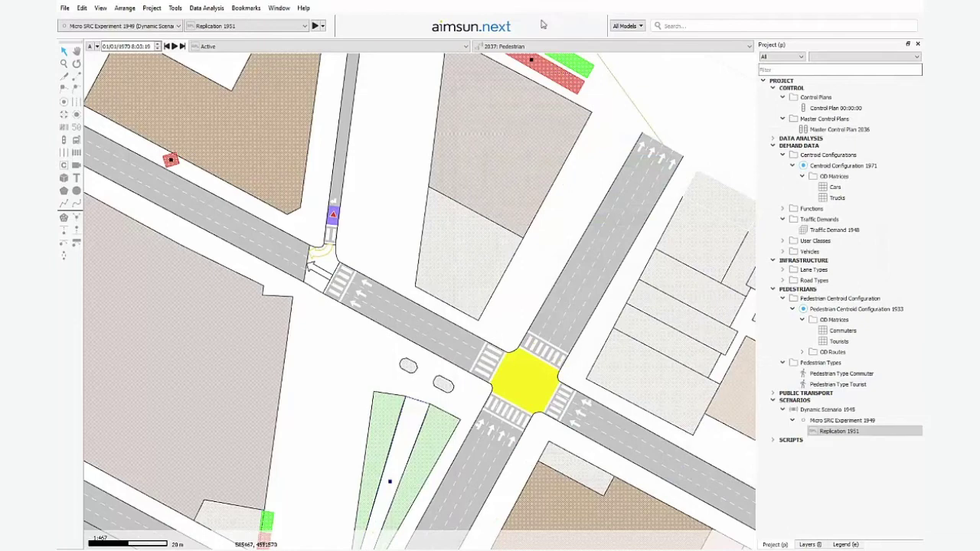
# Draw a polygon at the upper-left junction corner and convert it to a Crosswalk Area
pyautogui.click(64, 191)
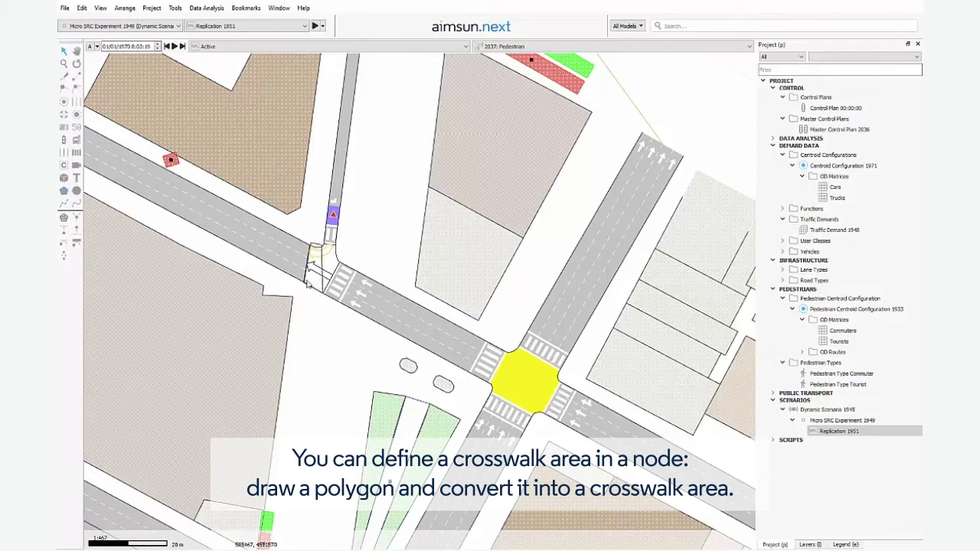
pyautogui.doubleClick(313, 248)
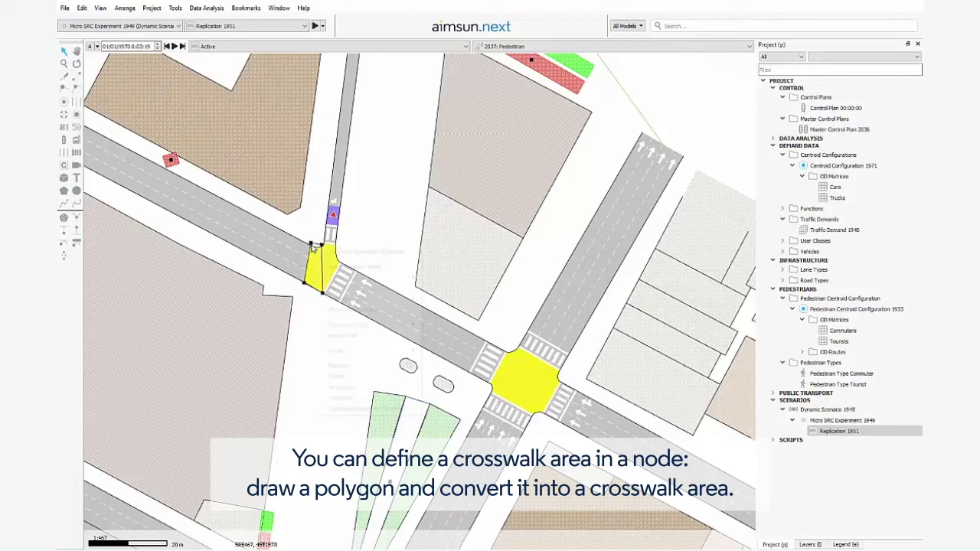
pyautogui.rightClick(311, 244)
pyautogui.moveTo(351, 280)
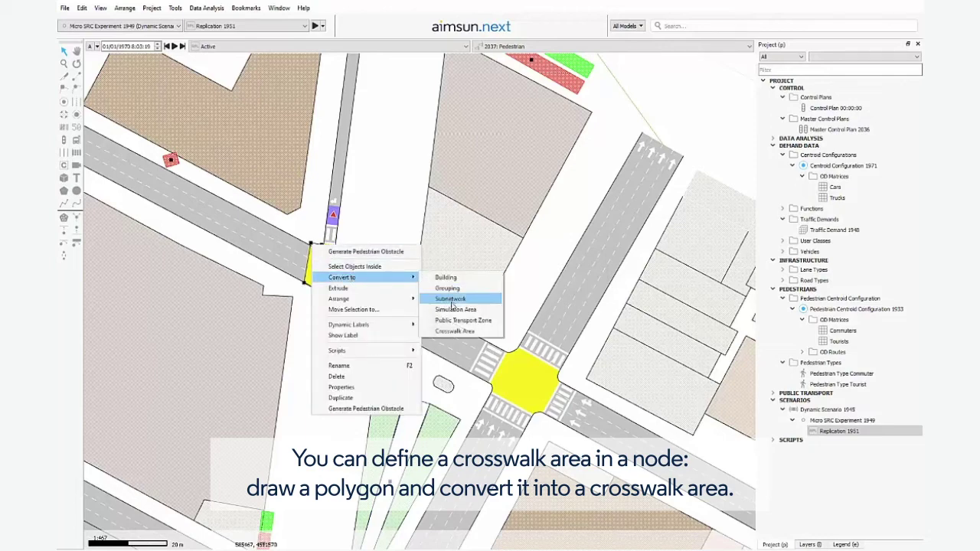
pyautogui.click(457, 334)
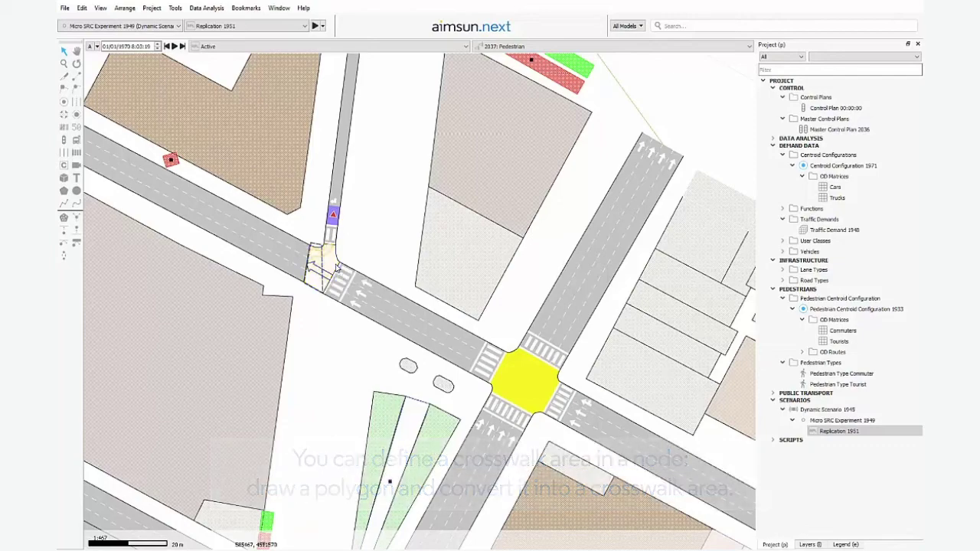
# Tick Crosswalk Area 2069 in node 1885's Signal 2 - Yield group and confirm
pyautogui.doubleClick(324, 258)
pyautogui.click(491, 99)
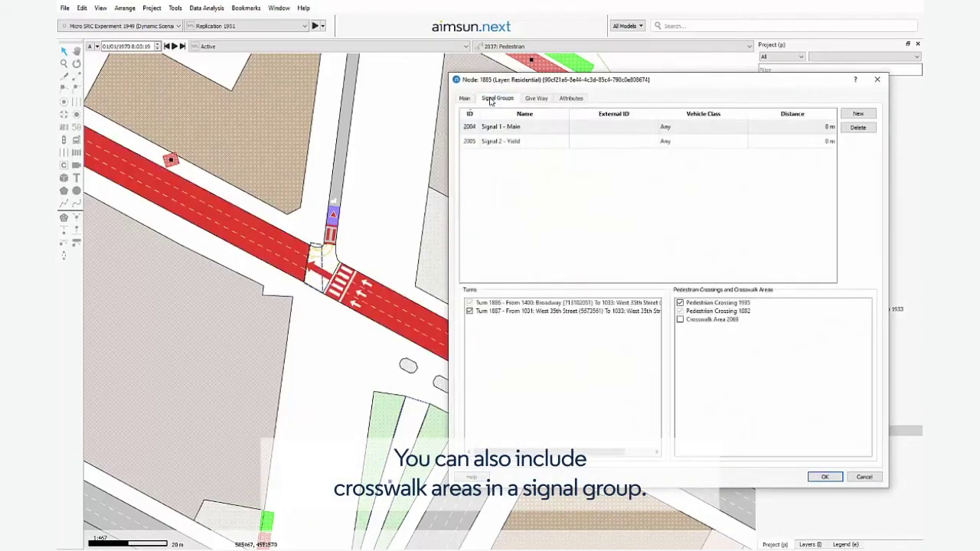
pyautogui.click(515, 144)
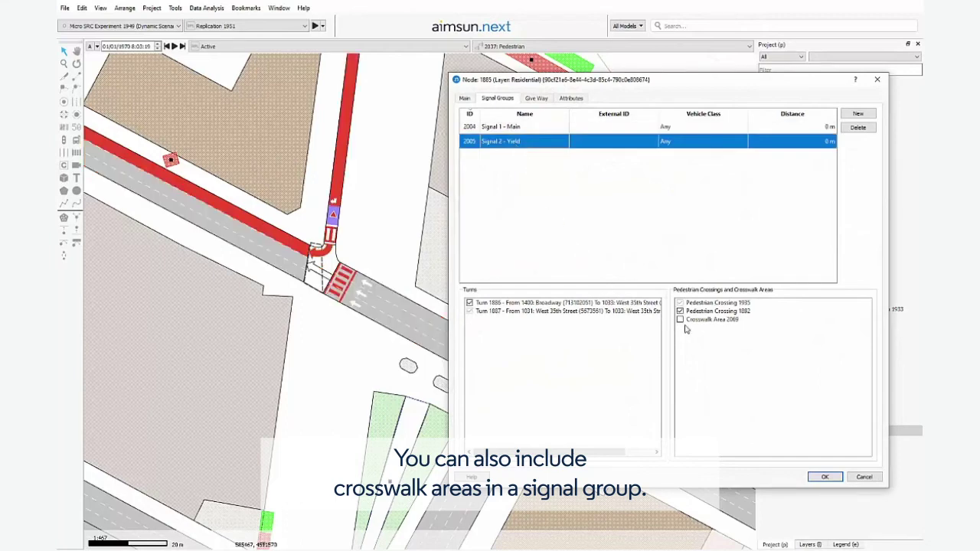
pyautogui.click(680, 320)
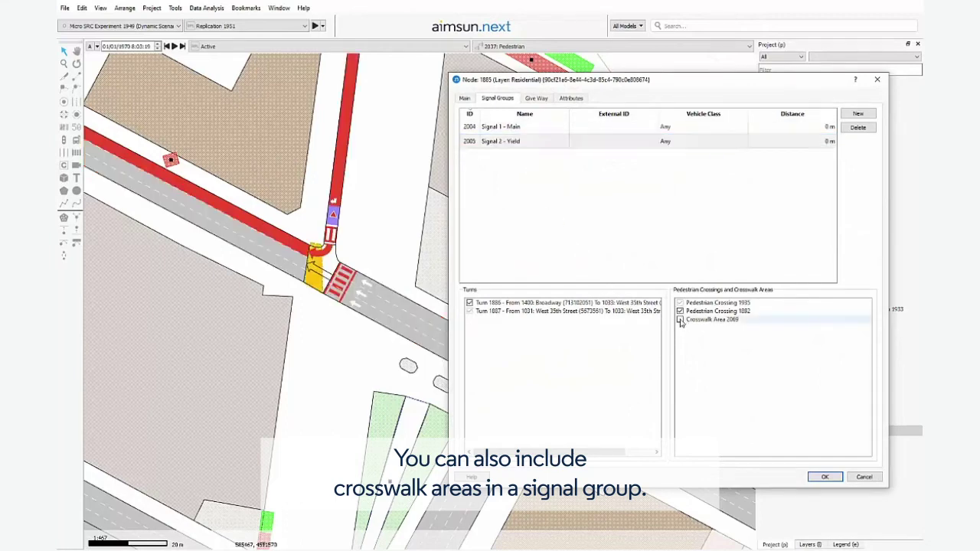
pyautogui.click(825, 477)
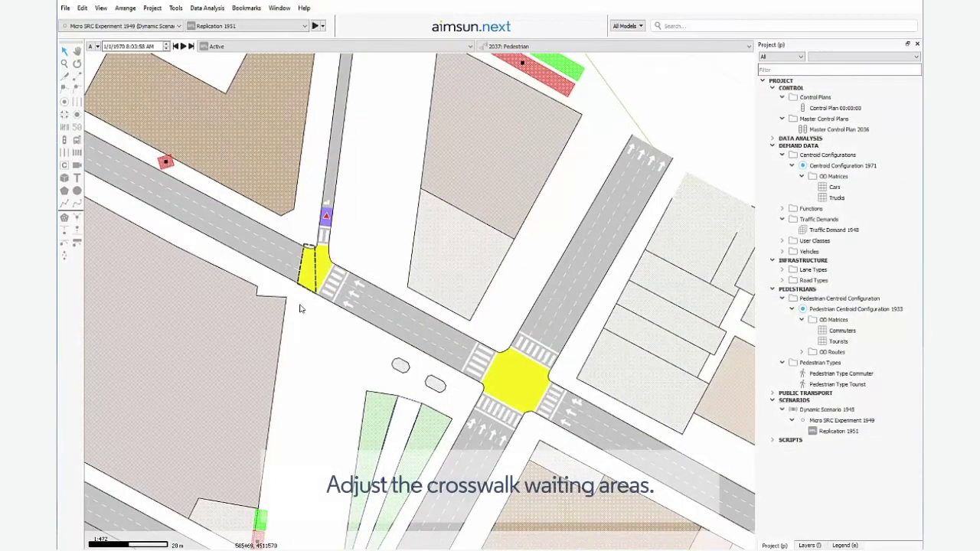
# Shift the crosswalk's upper waiting area left and the lower one right
pyautogui.click(323, 233)
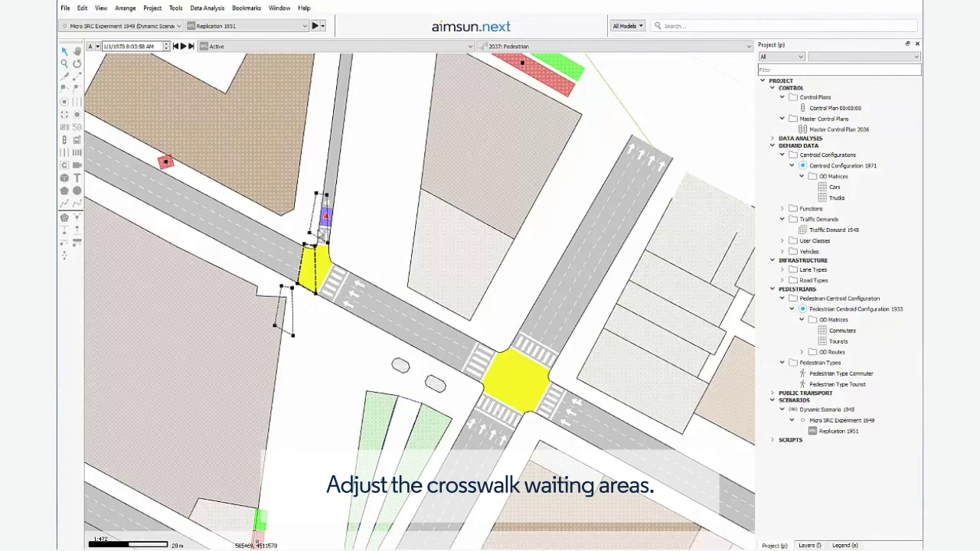
pyautogui.moveTo(322, 234); pyautogui.dragTo(308, 237)
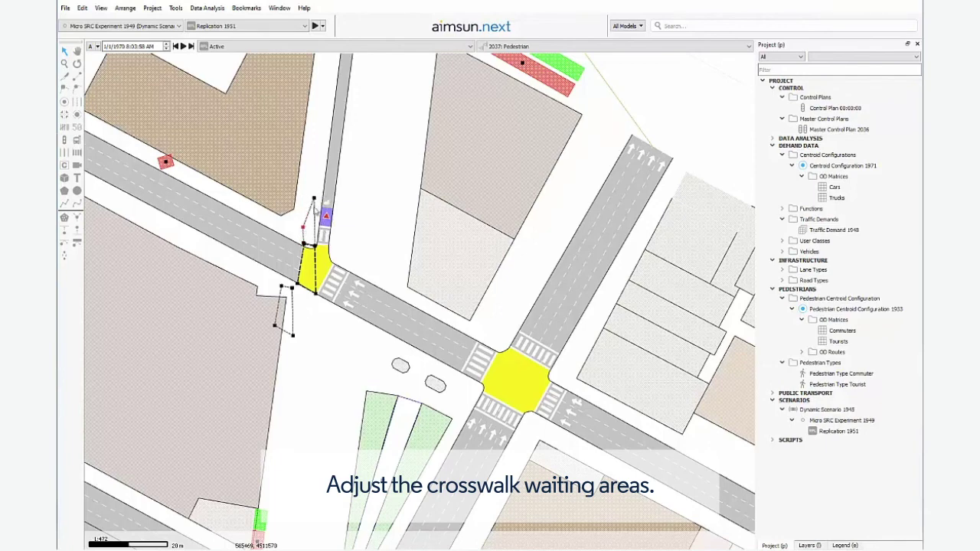
pyautogui.moveTo(283, 294); pyautogui.dragTo(305, 298)
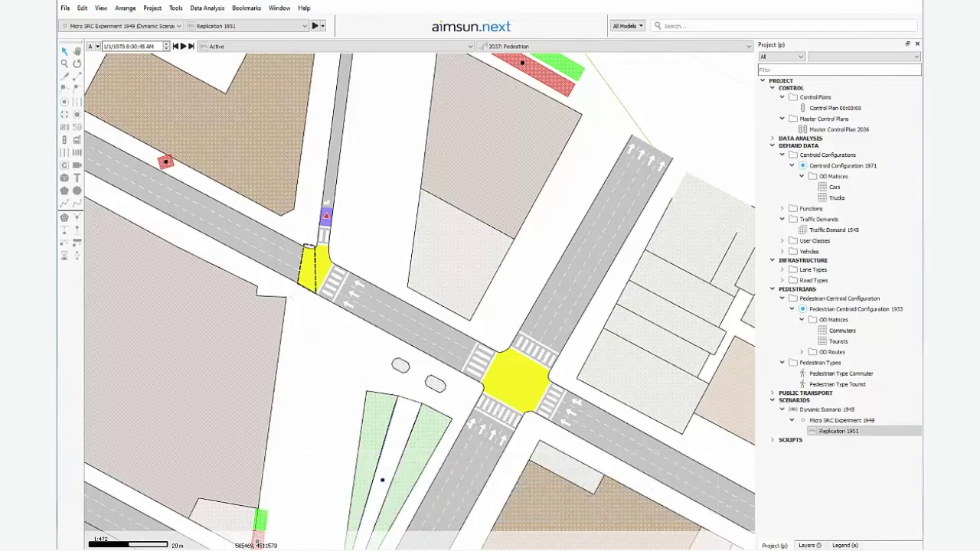
# Run Replication 1951 as an animated simulation and open node 1885's settings
pyautogui.click(838, 431)
pyautogui.rightClick(839, 431)
pyautogui.click(869, 445)
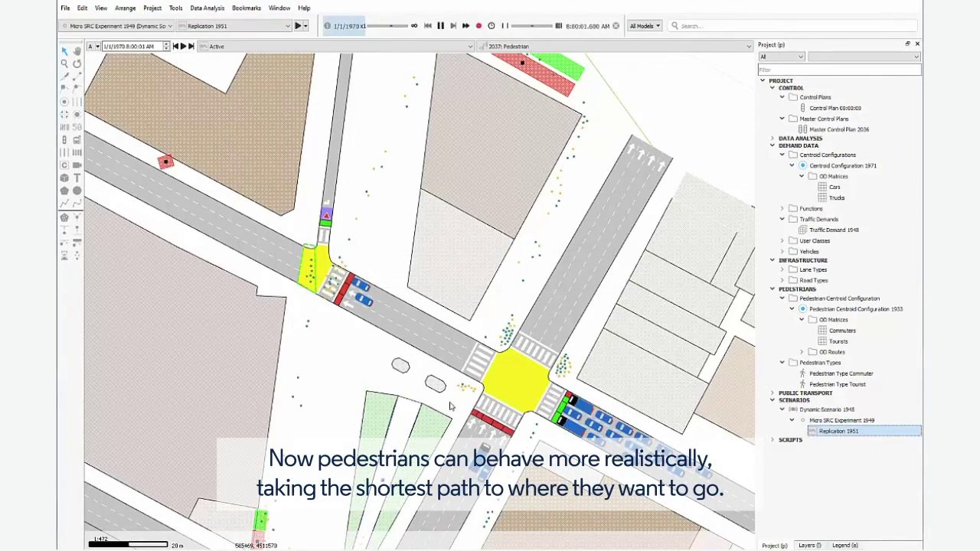
pyautogui.doubleClick(325, 270)
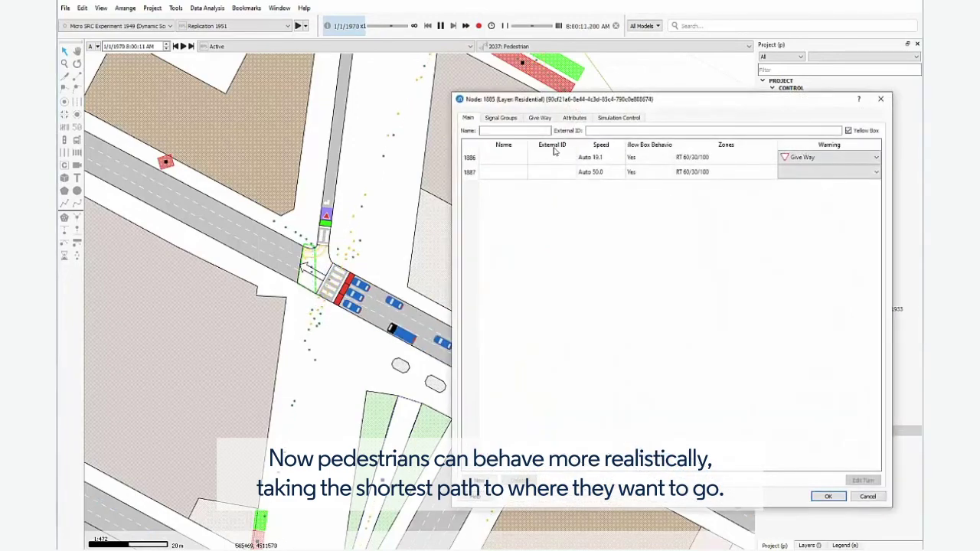